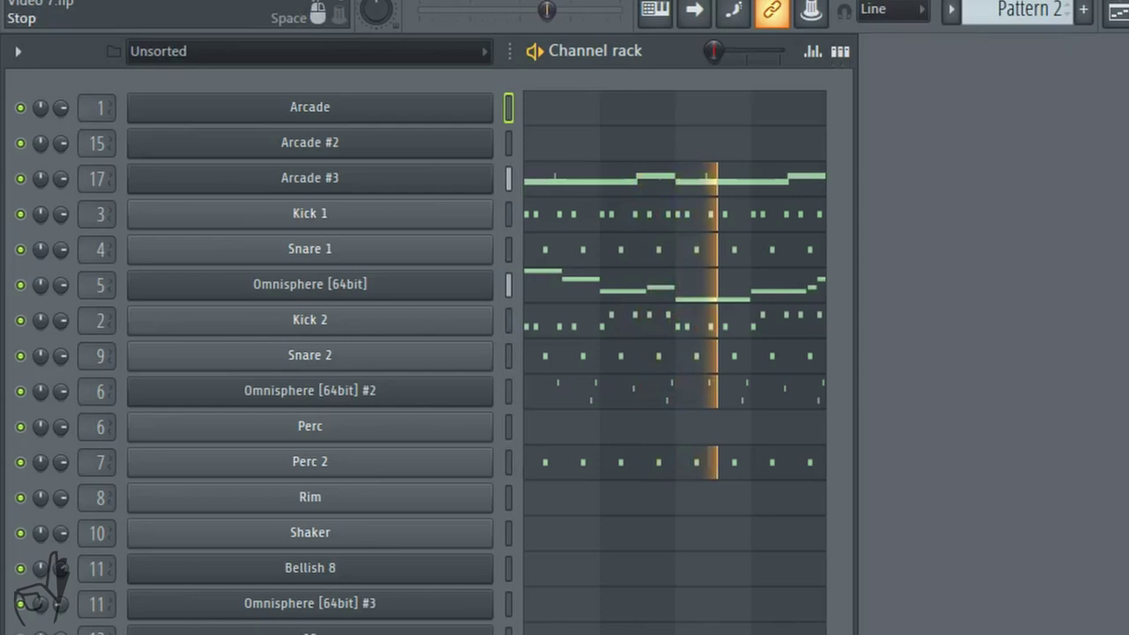
Stop pattern playback and bring up the Mixer showing insert 17
{"action": "key", "text": "space"}
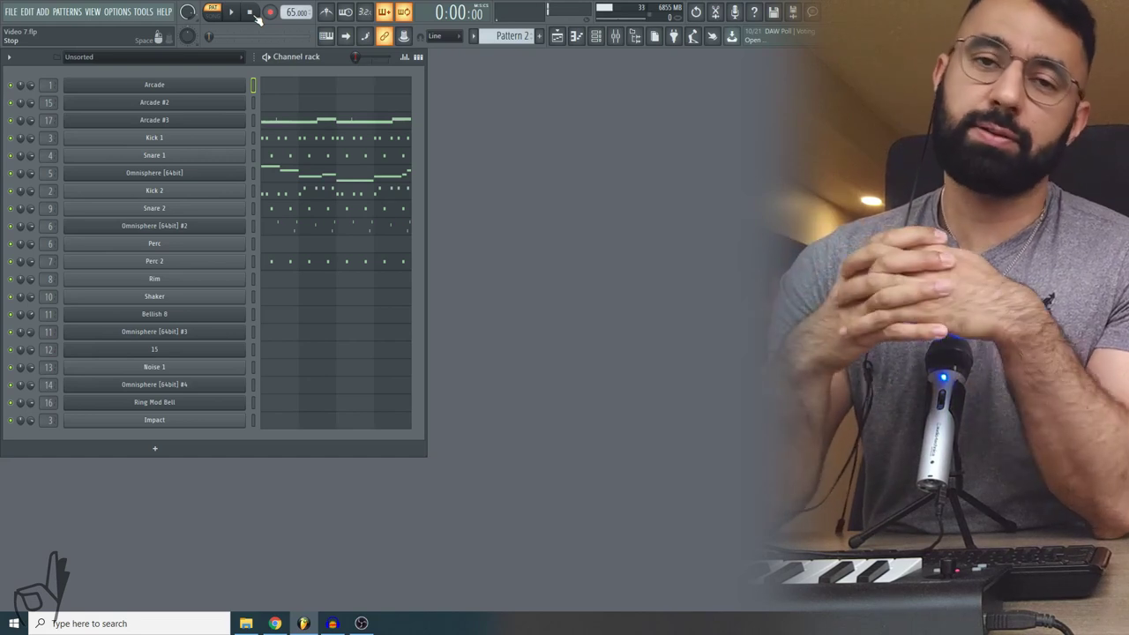
{"action": "key", "text": "F9"}
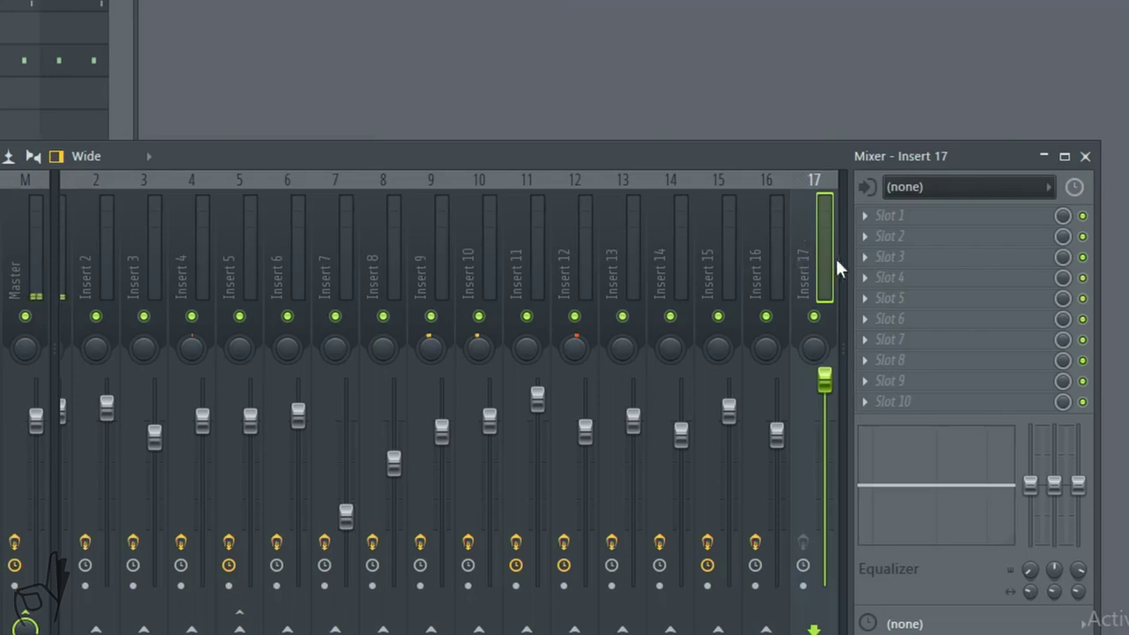
Load Fruity Convolver into insert 17's first slot and choose the Blur White preset
{"action": "left_click", "coordinate": [866, 219]}
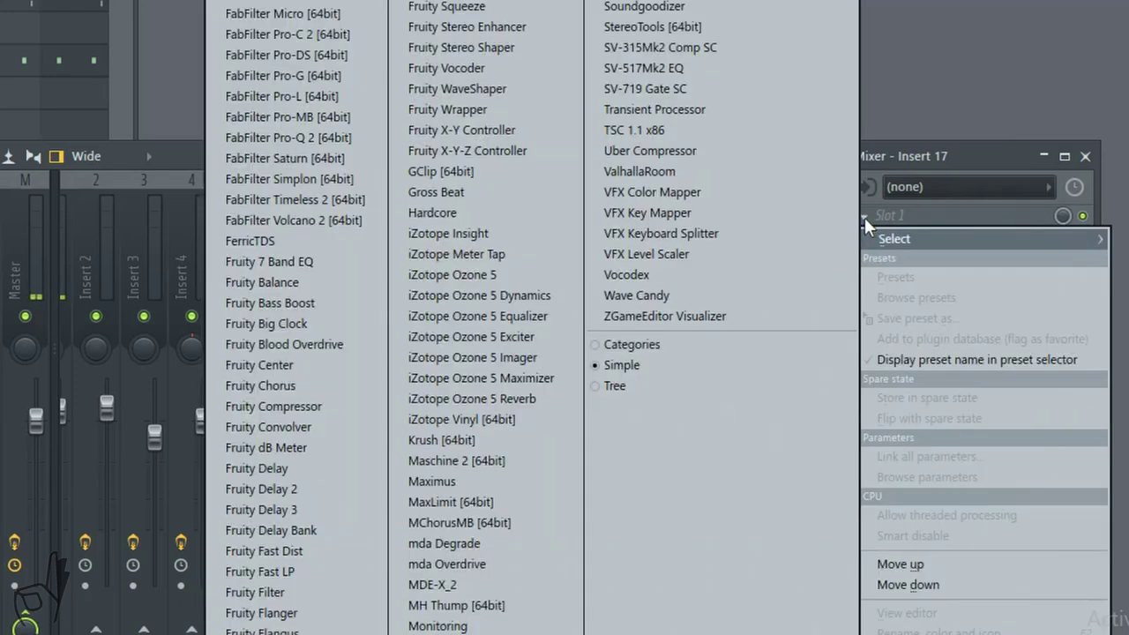
{"action": "left_click", "coordinate": [342, 430]}
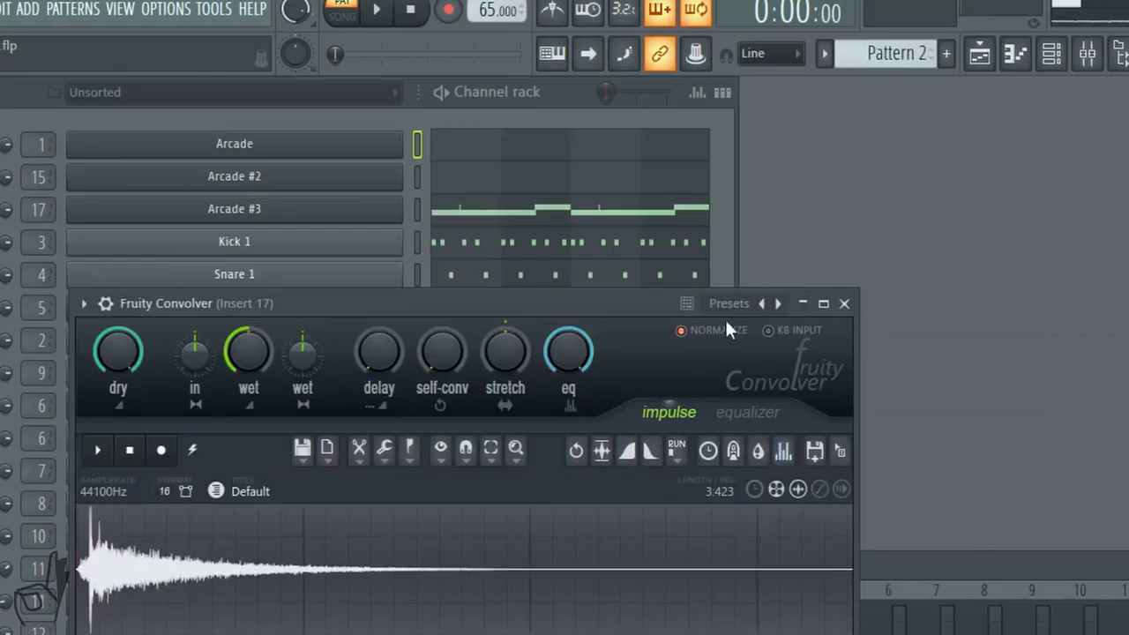
{"action": "left_click", "coordinate": [730, 309]}
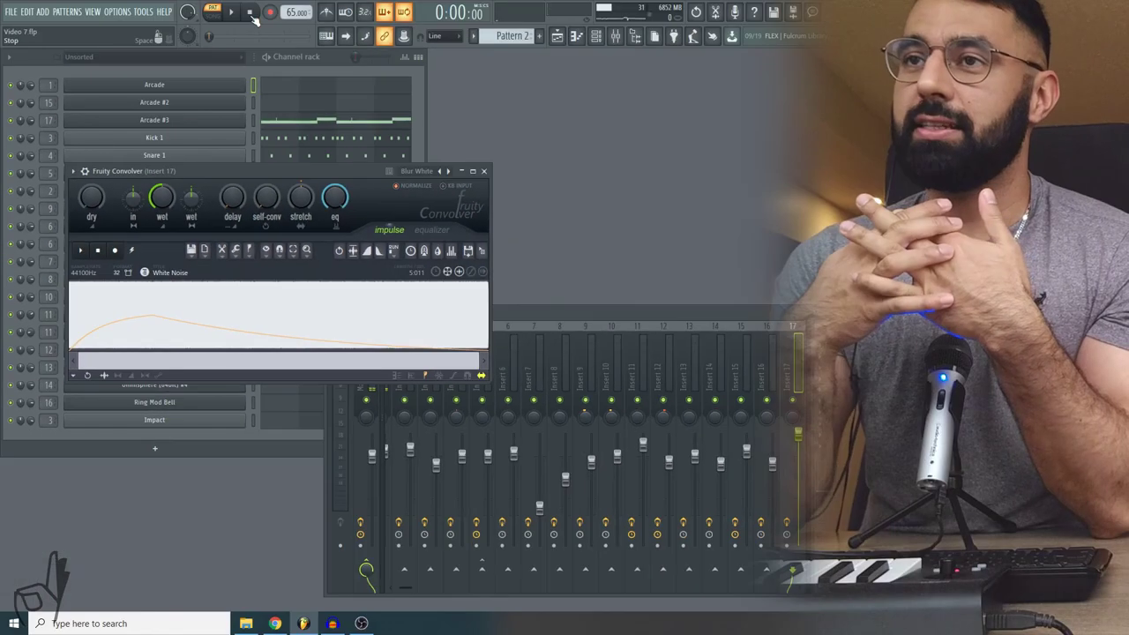
Play the pattern through the convolver and raise the Dry knob slightly
{"action": "left_click", "coordinate": [252, 14]}
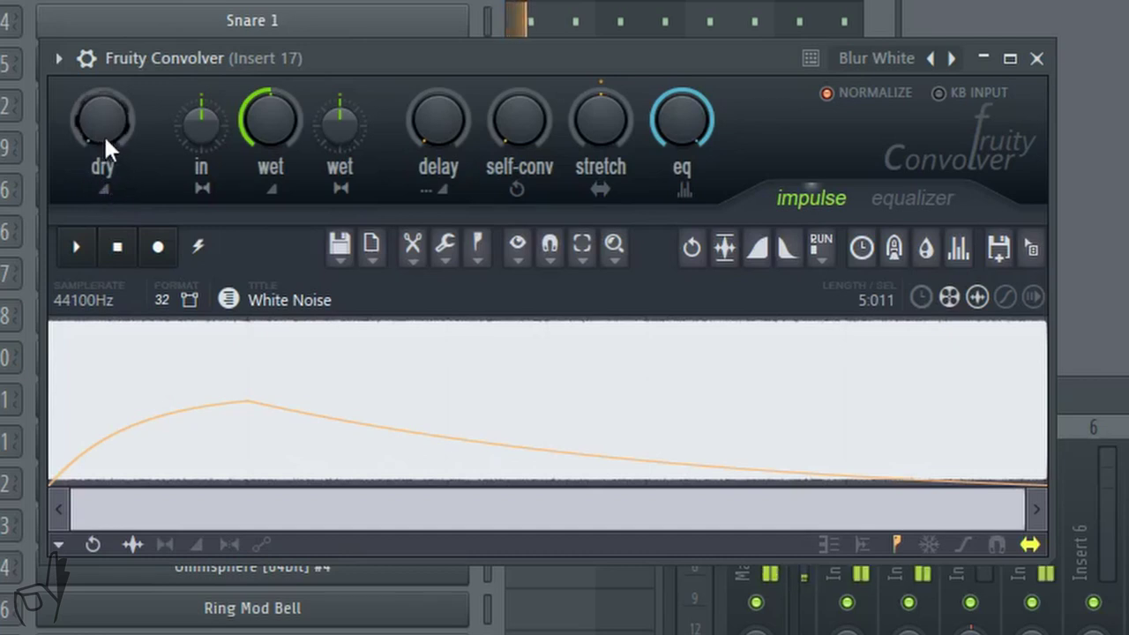
{"action": "left_click_drag", "start_coordinate": [103, 119], "coordinate": [102, 101]}
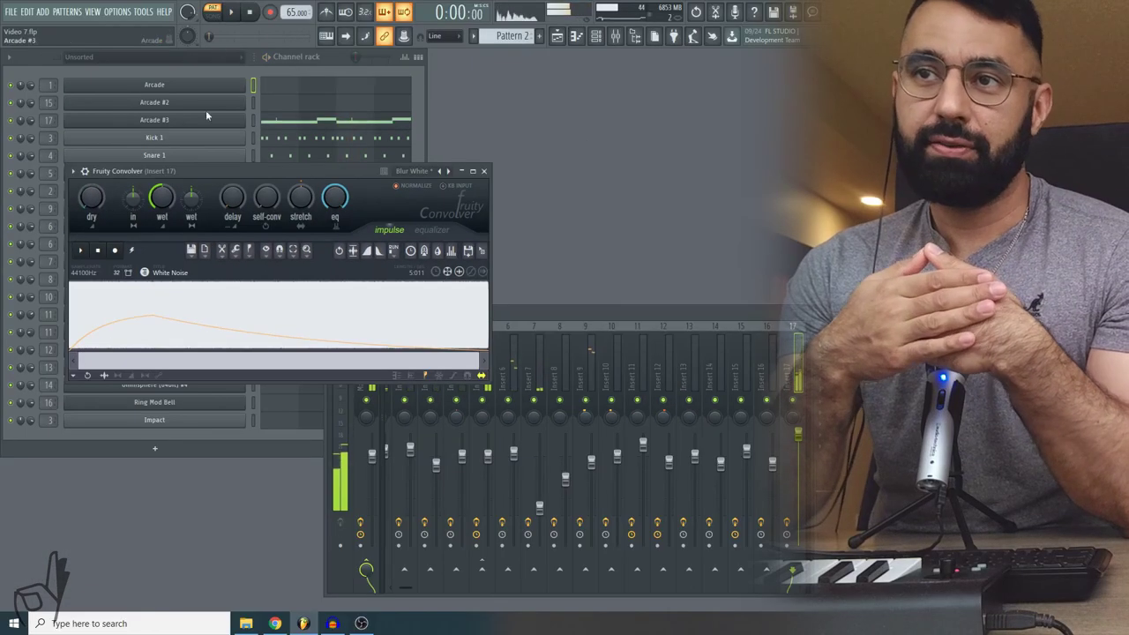
Stop playback and adjust the Wet stereo knob, settling on a narrower spread
{"action": "left_click", "coordinate": [250, 17]}
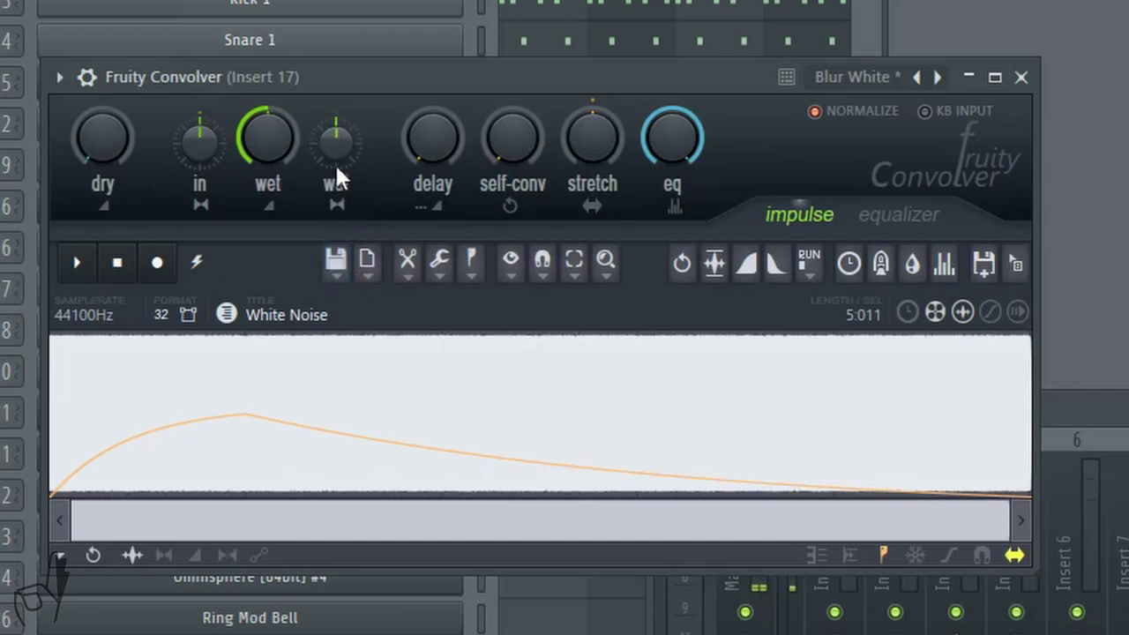
{"action": "left_click_drag", "start_coordinate": [335, 139], "coordinate": [334, 119]}
{"action": "left_click_drag", "start_coordinate": [333, 135], "coordinate": [334, 152]}
{"action": "mouse_move", "coordinate": [337, 142]}
{"action": "left_mouse_down"}
{"action": "mouse_move", "coordinate": [336, 167]}
{"action": "mouse_move", "coordinate": [336, 124]}
{"action": "left_mouse_up"}
Try higher Delay values, return Delay to zero, and nudge the Self-conv knob
{"action": "left_click_drag", "start_coordinate": [433, 133], "coordinate": [432, 101]}
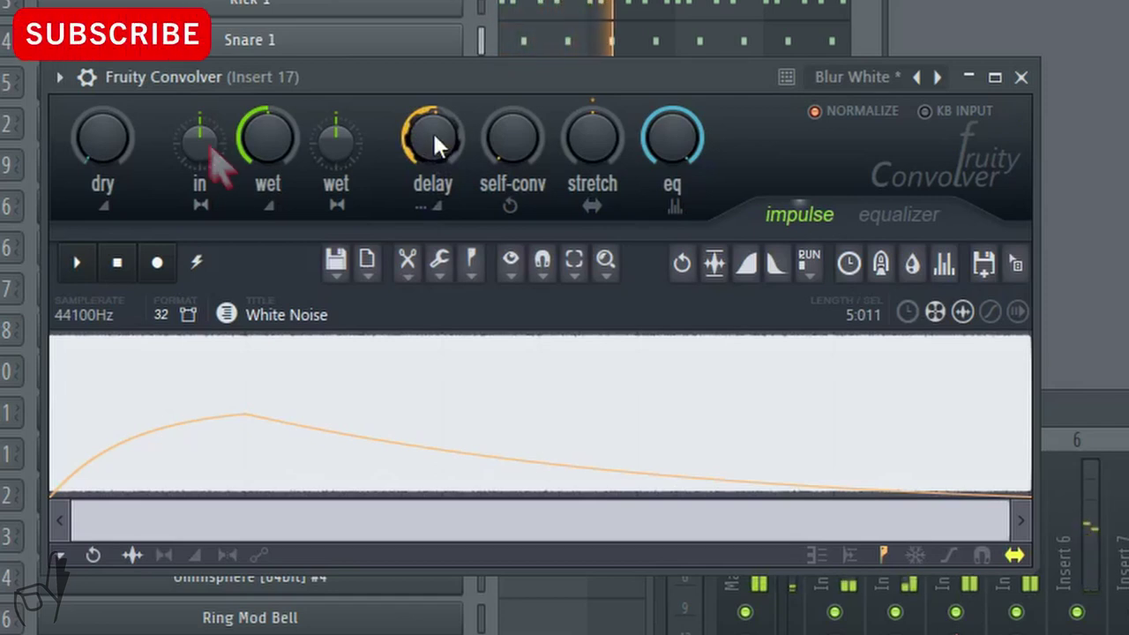
{"action": "left_click_drag", "start_coordinate": [432, 131], "coordinate": [432, 97]}
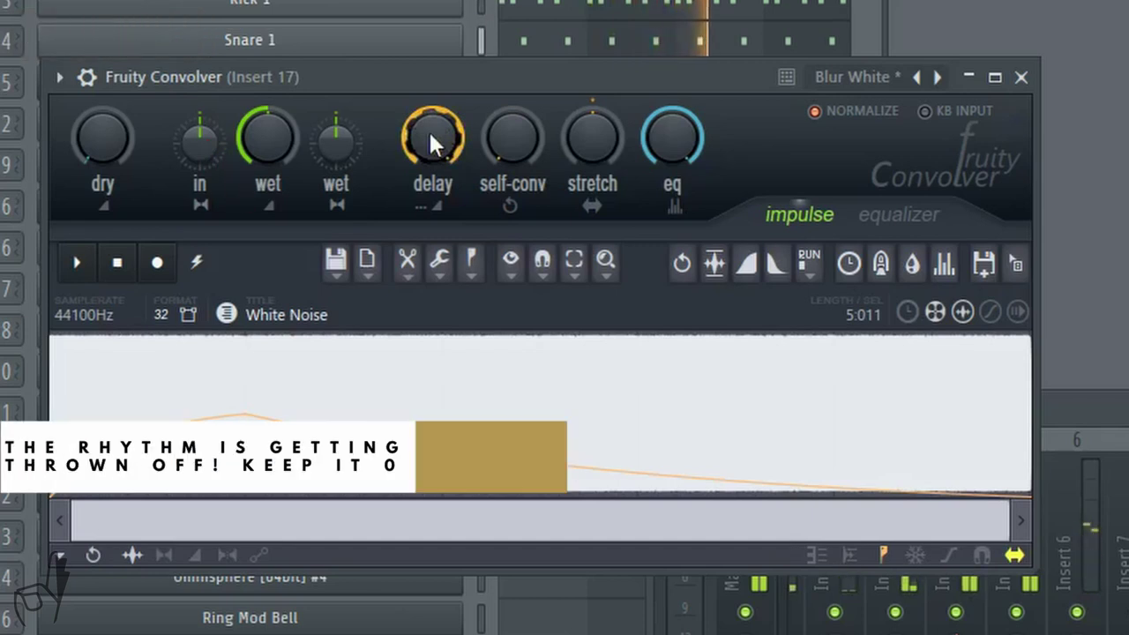
{"action": "left_click_drag", "start_coordinate": [432, 163], "coordinate": [496, 285]}
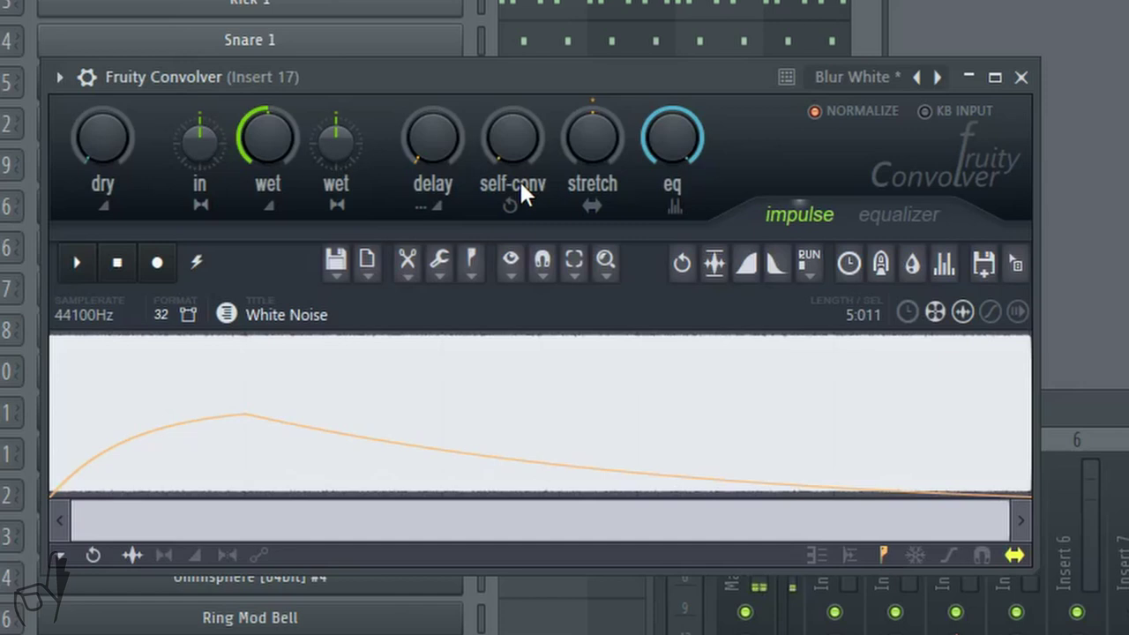
{"action": "left_click_drag", "start_coordinate": [516, 177], "coordinate": [514, 167]}
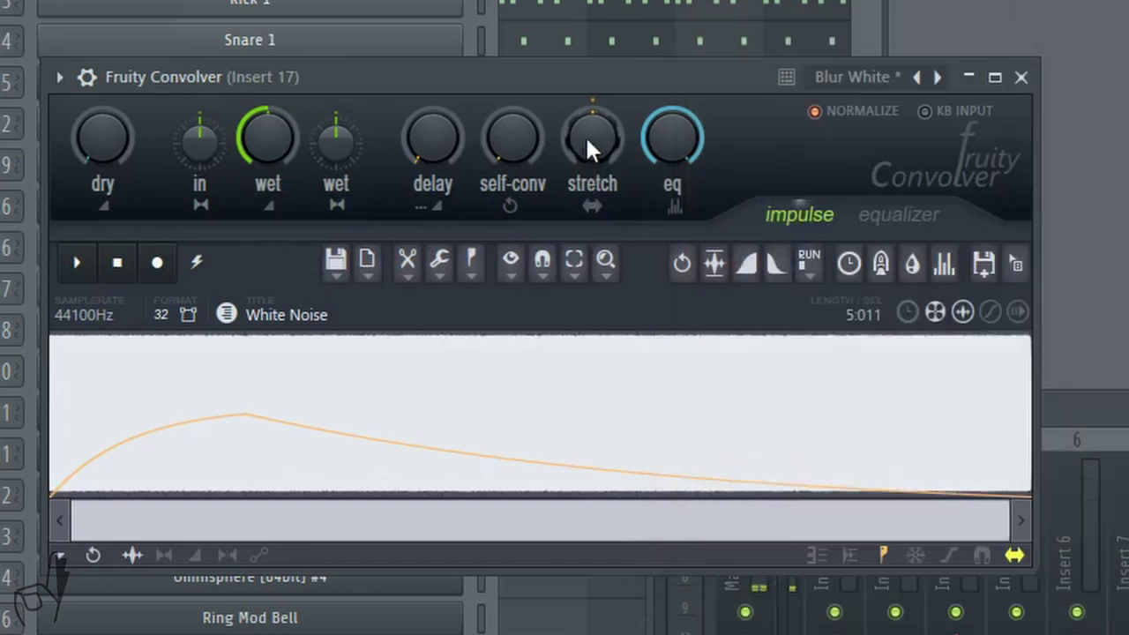
Sweep the Stretch knob both ways, finishing turned down to keep the blur tight
{"action": "left_click_drag", "start_coordinate": [589, 148], "coordinate": [589, 182]}
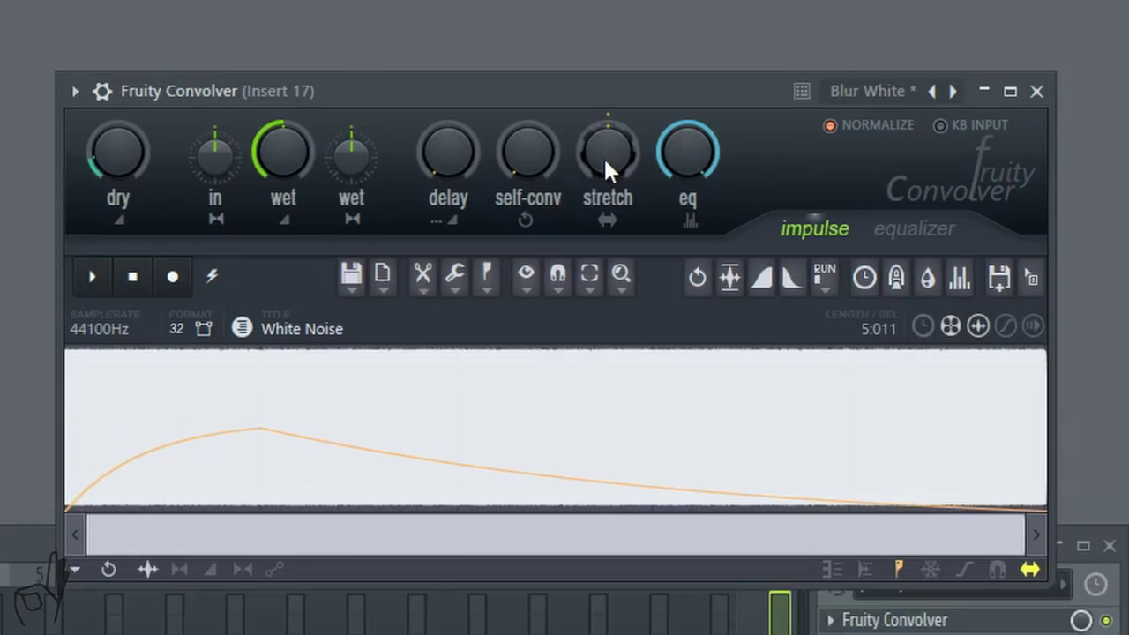
{"action": "left_click_drag", "start_coordinate": [603, 156], "coordinate": [603, 141]}
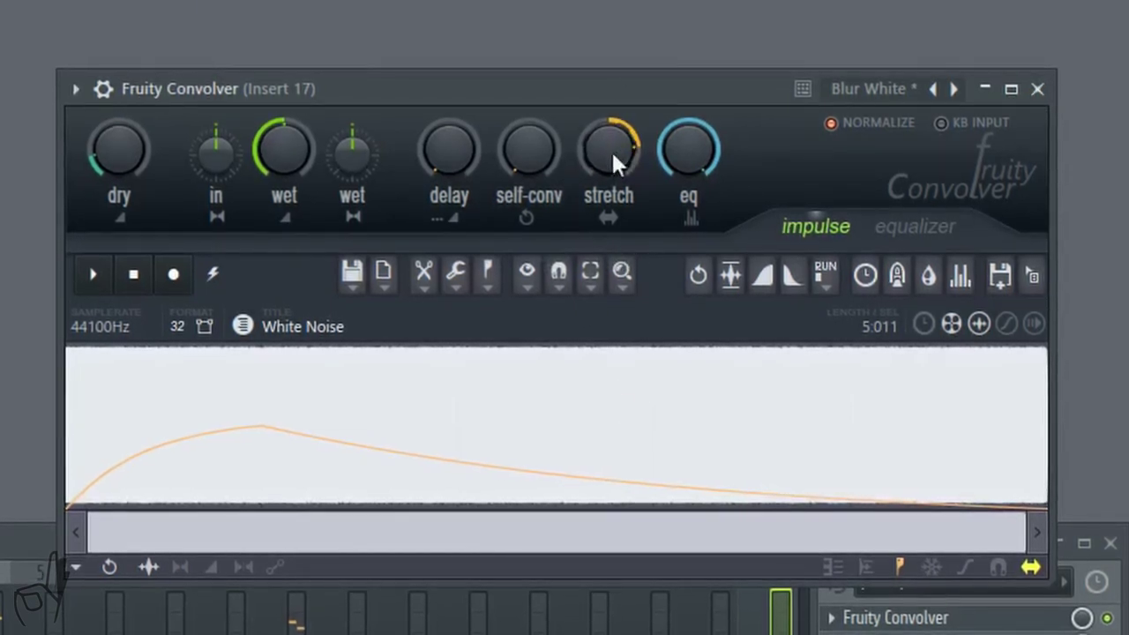
{"action": "left_click_drag", "start_coordinate": [612, 149], "coordinate": [606, 150]}
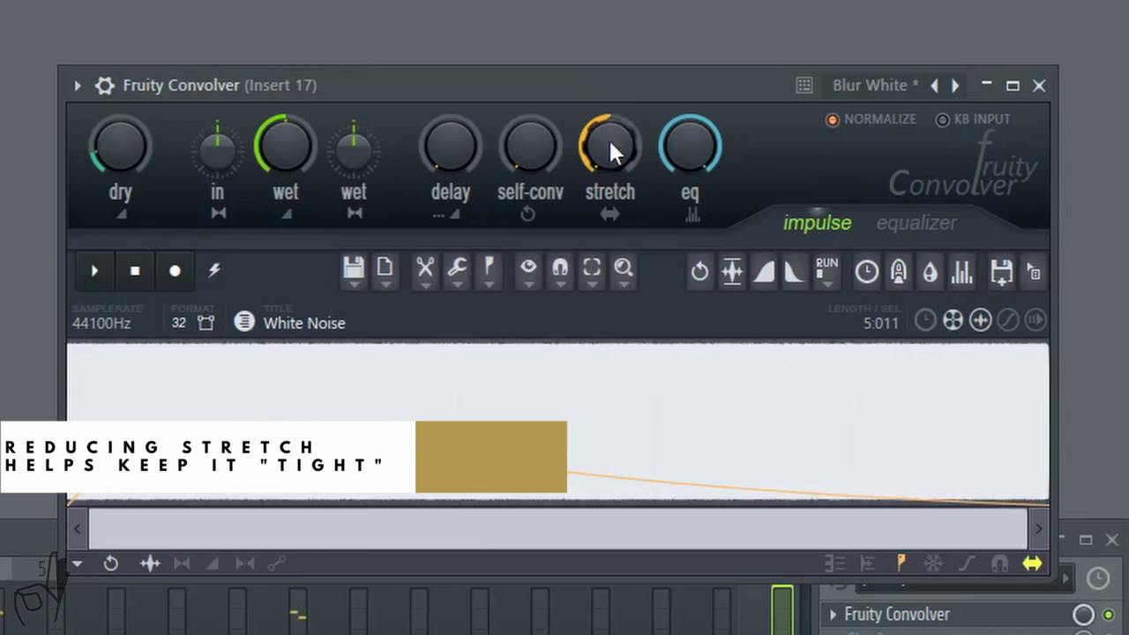
{"action": "left_click_drag", "start_coordinate": [612, 138], "coordinate": [612, 212]}
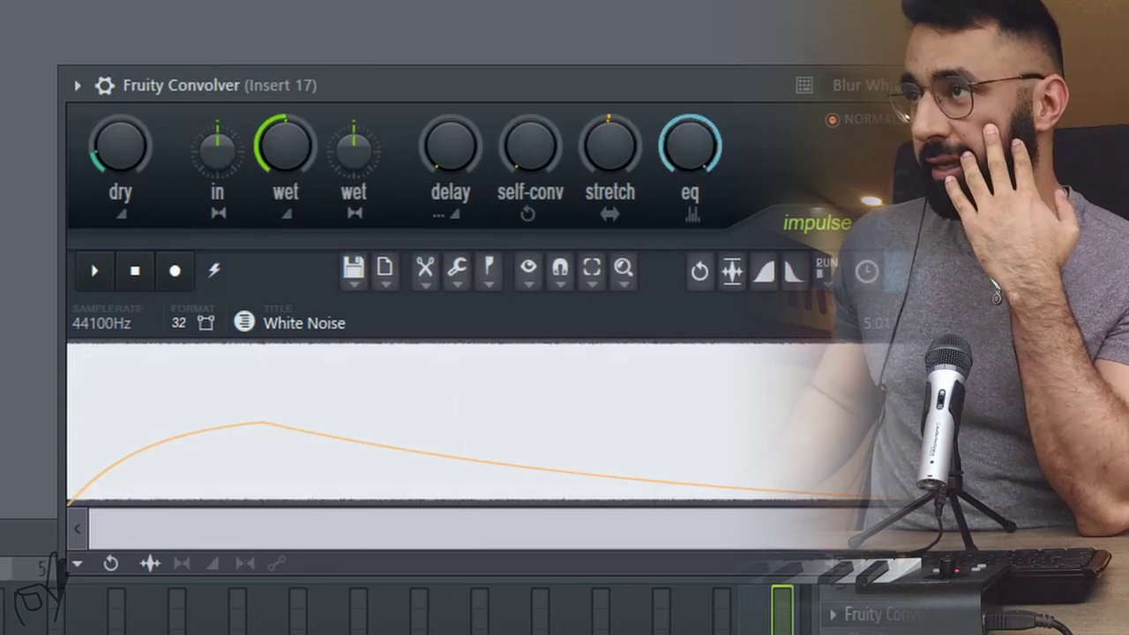
Draw an EQ curve peaking near 500 Hz and cutting above 2k, then lower the EQ knob
{"action": "left_click", "coordinate": [916, 222]}
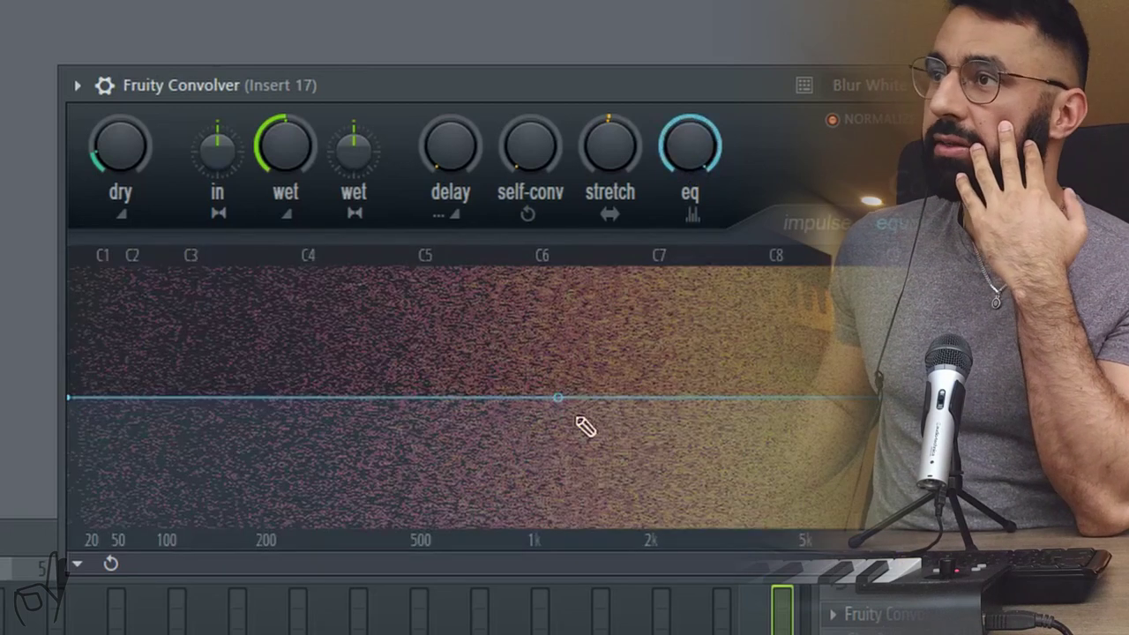
{"action": "mouse_move", "coordinate": [88, 425]}
{"action": "left_mouse_down"}
{"action": "mouse_move", "coordinate": [117, 476]}
{"action": "mouse_move", "coordinate": [147, 515]}
{"action": "mouse_move", "coordinate": [206, 552]}
{"action": "mouse_move", "coordinate": [396, 551]}
{"action": "mouse_move", "coordinate": [504, 498]}
{"action": "mouse_move", "coordinate": [598, 382]}
{"action": "mouse_move", "coordinate": [670, 322]}
{"action": "mouse_move", "coordinate": [778, 286]}
{"action": "mouse_move", "coordinate": [858, 288]}
{"action": "mouse_move", "coordinate": [1039, 405]}
{"action": "mouse_move", "coordinate": [601, 389]}
{"action": "mouse_move", "coordinate": [528, 319]}
{"action": "mouse_move", "coordinate": [465, 282]}
{"action": "mouse_move", "coordinate": [369, 277]}
{"action": "mouse_move", "coordinate": [245, 314]}
{"action": "mouse_move", "coordinate": [165, 373]}
{"action": "mouse_move", "coordinate": [76, 538]}
{"action": "left_mouse_up"}
{"action": "mouse_move", "coordinate": [597, 371]}
{"action": "left_mouse_down"}
{"action": "mouse_move", "coordinate": [651, 505]}
{"action": "mouse_move", "coordinate": [716, 559]}
{"action": "mouse_move", "coordinate": [840, 596]}
{"action": "mouse_move", "coordinate": [947, 592]}
{"action": "mouse_move", "coordinate": [1082, 558]}
{"action": "left_mouse_up"}
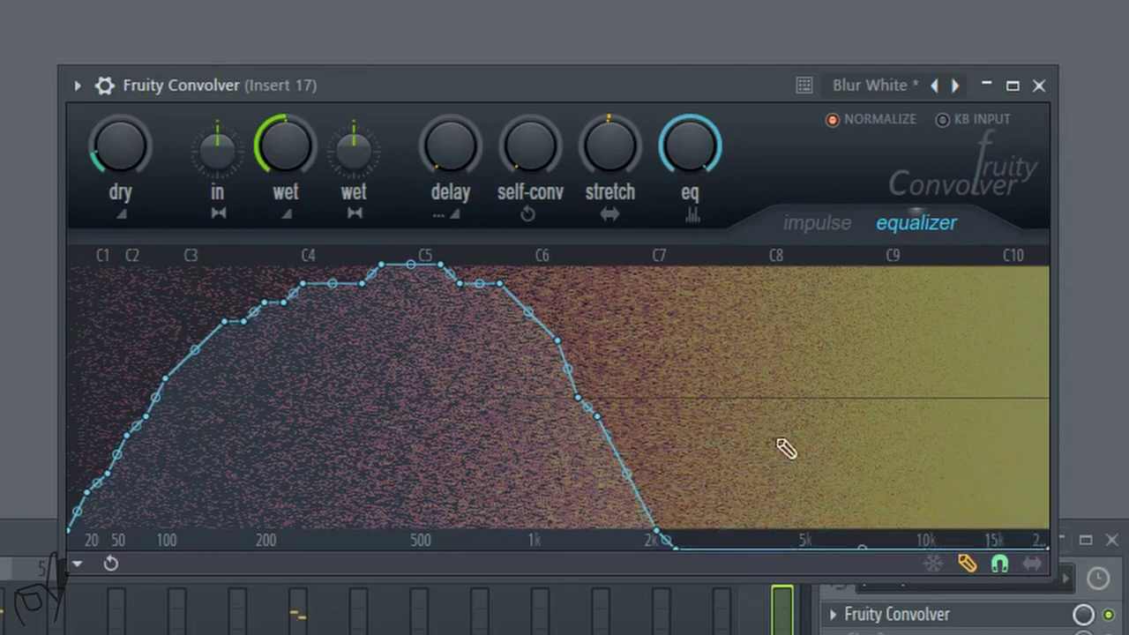
{"action": "left_click_drag", "start_coordinate": [690, 146], "coordinate": [690, 220]}
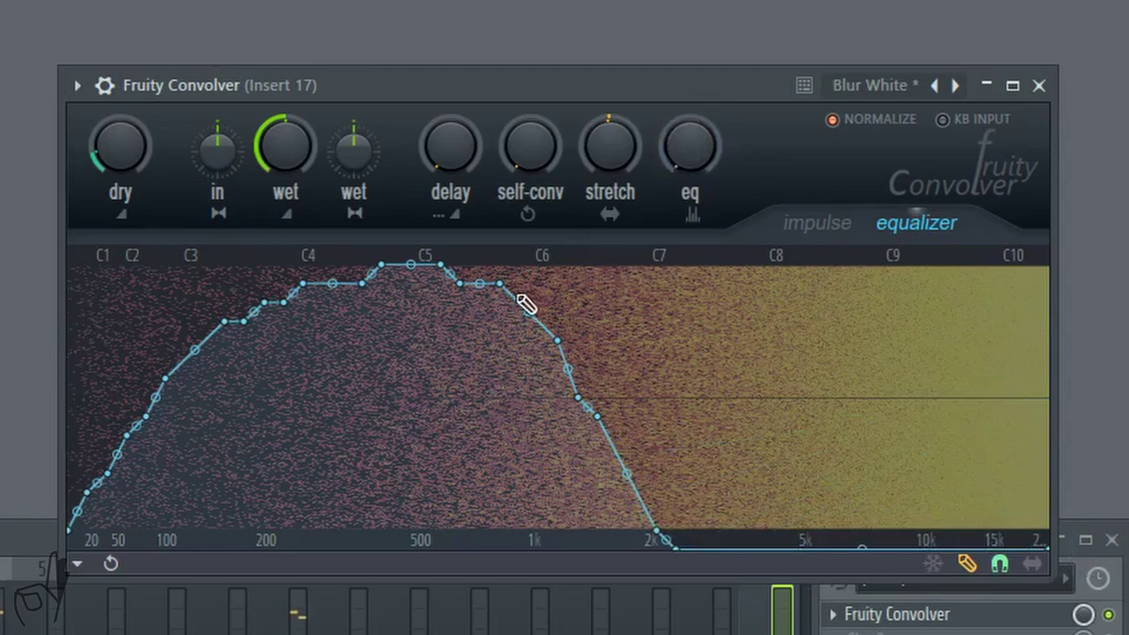
{"action": "left_click", "coordinate": [817, 223]}
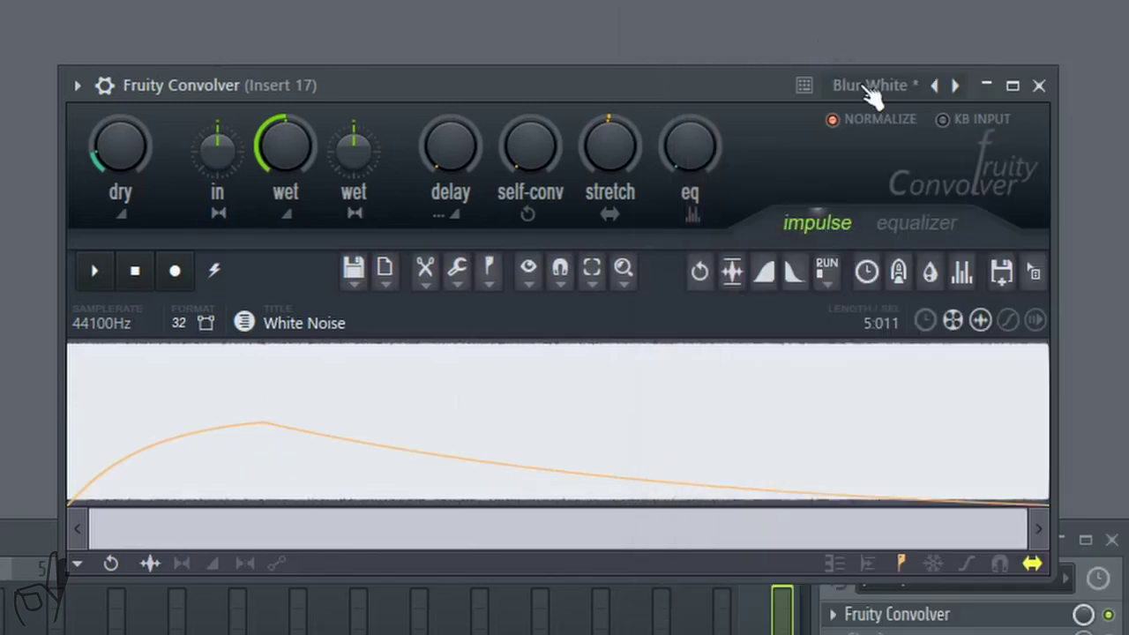
Load the Church (Far) impulse preset and preview it twice
{"action": "left_click", "coordinate": [863, 82]}
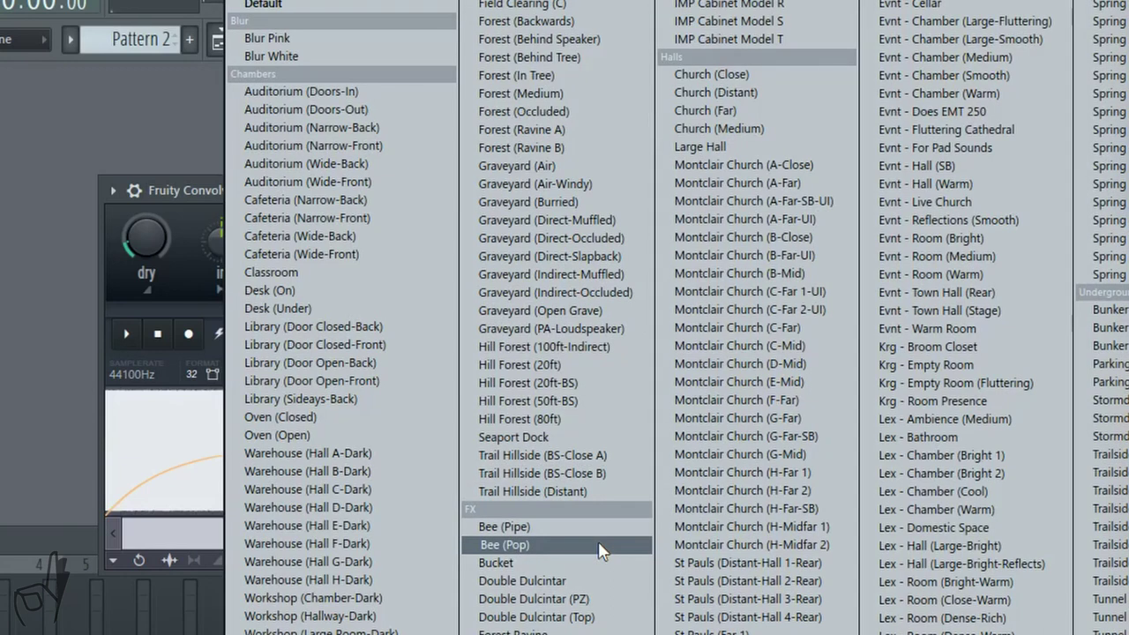
{"action": "left_click", "coordinate": [753, 110]}
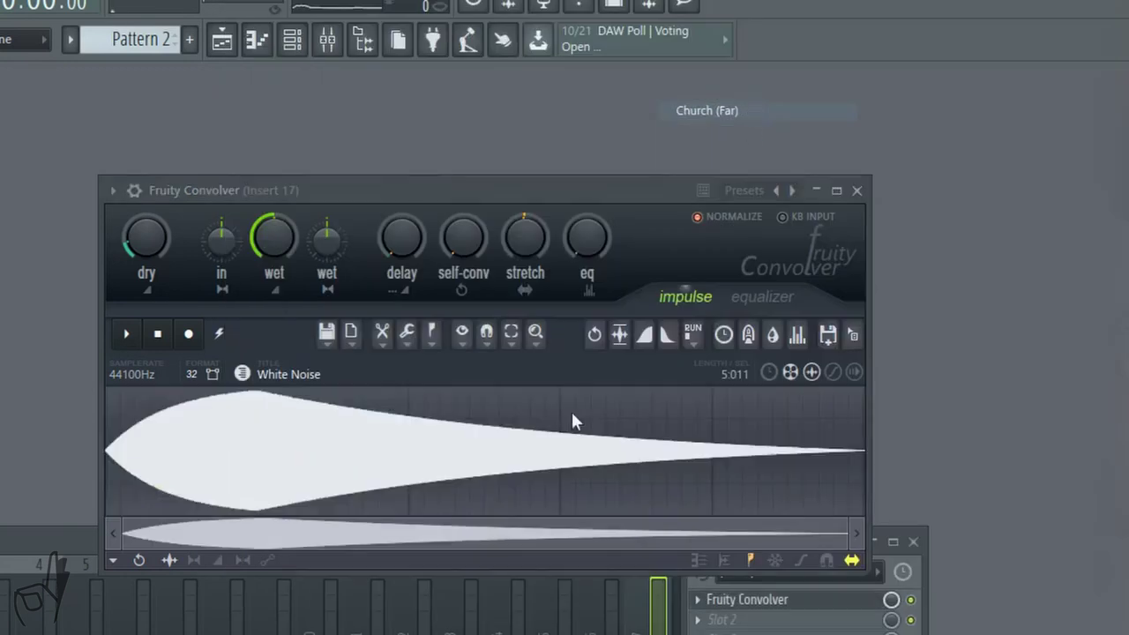
{"action": "left_click", "coordinate": [127, 335]}
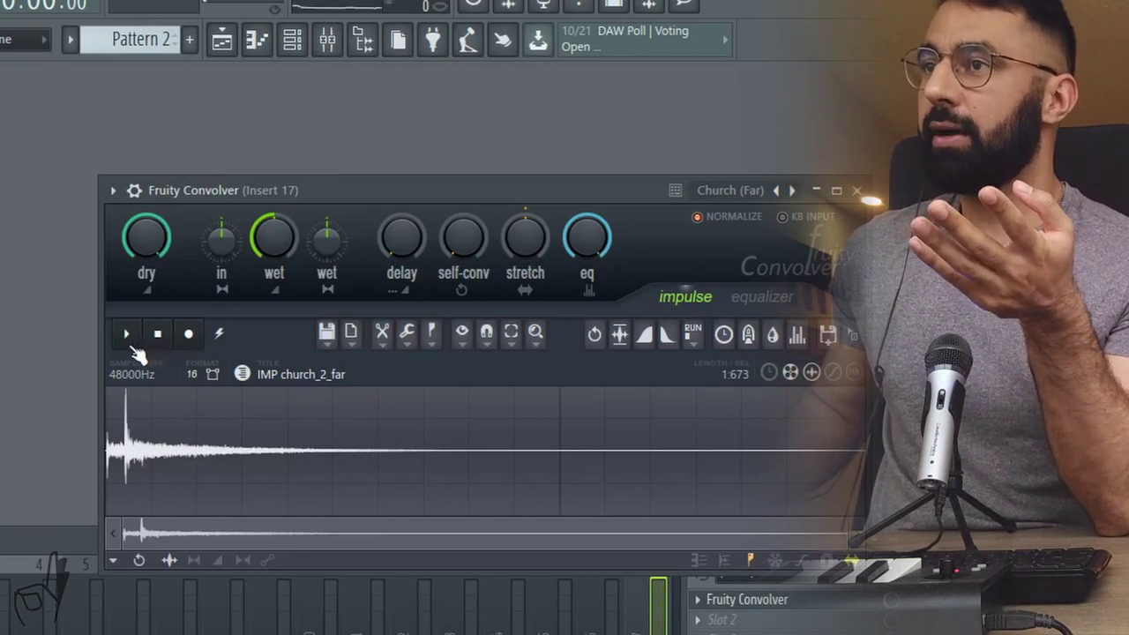
{"action": "left_click", "coordinate": [129, 335]}
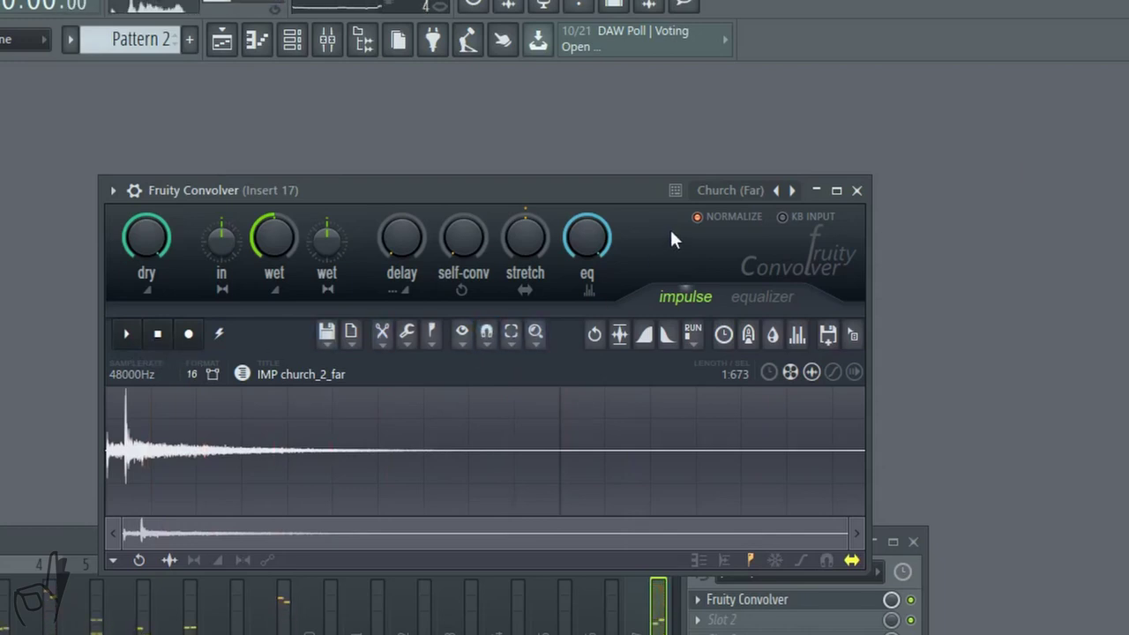
Switch to the Bathroom impulse preset and preview it
{"action": "left_click", "coordinate": [732, 191]}
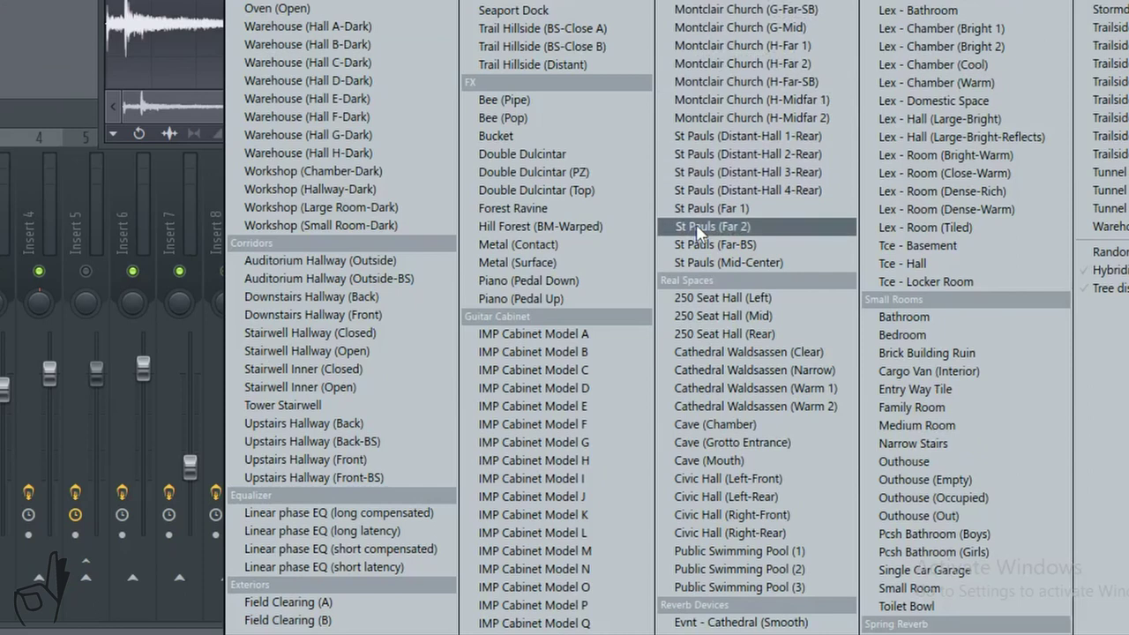
{"action": "left_click", "coordinate": [941, 316]}
{"action": "left_click", "coordinate": [130, 296]}
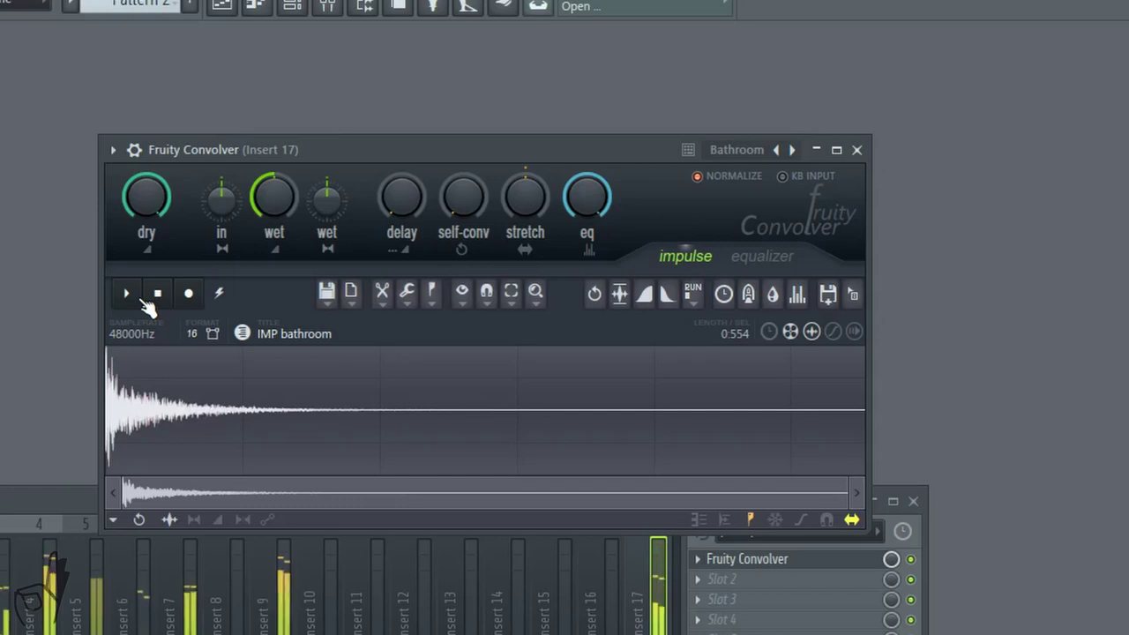
{"action": "left_click", "coordinate": [735, 149]}
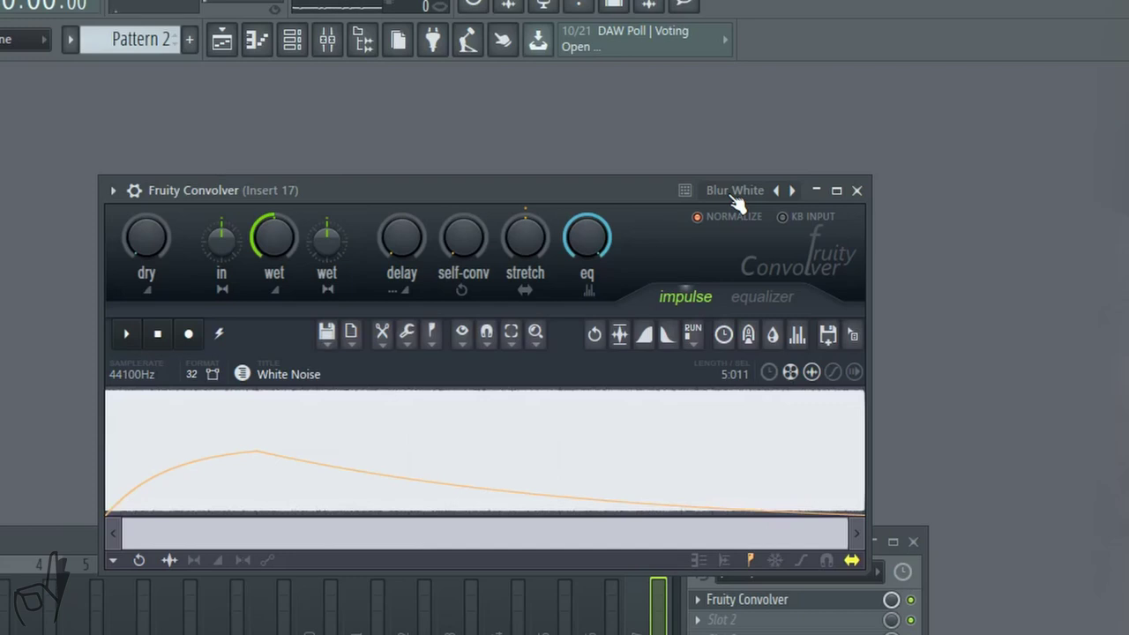
{"action": "left_click", "coordinate": [154, 336]}
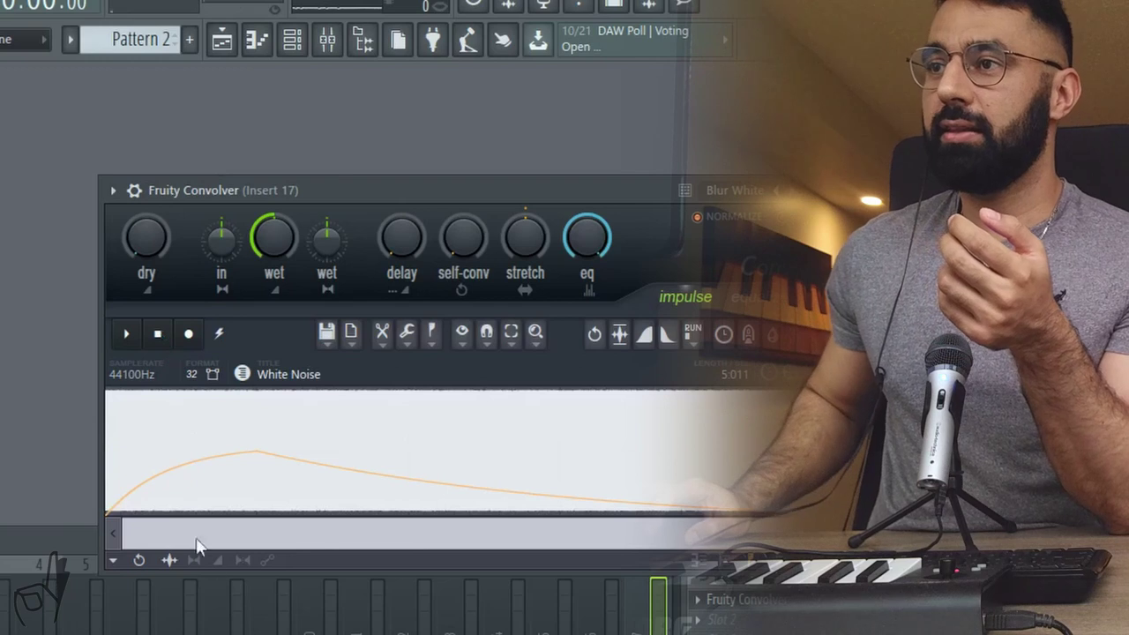
Show the editable points on the White Noise impulse's volume envelope
{"action": "left_click", "coordinate": [219, 562]}
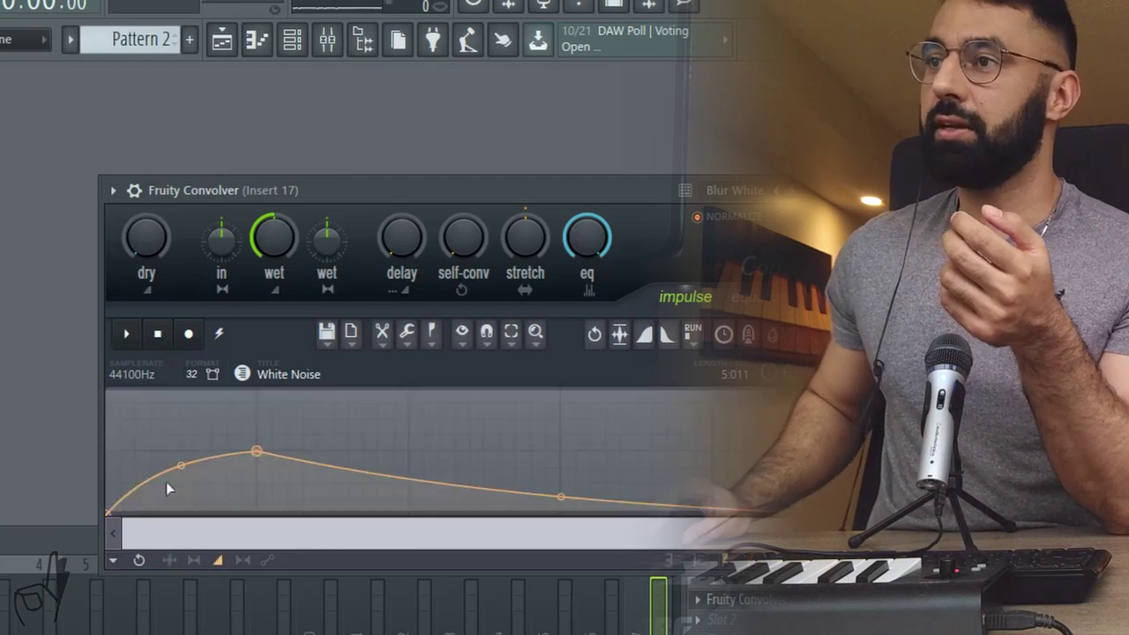